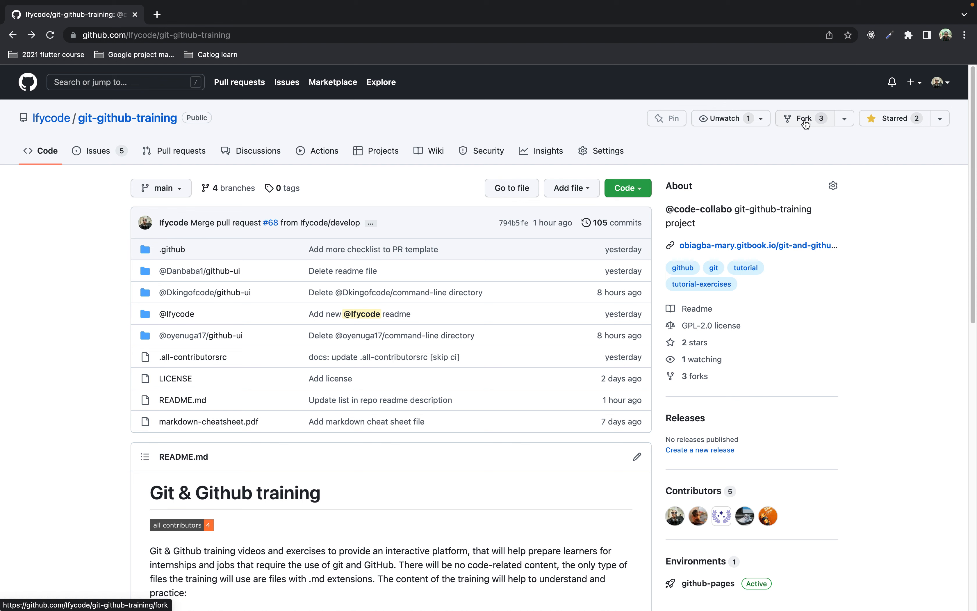
# Start a fork of git-github-training with your-own-username as owner, keeping the repository name git-github-training
pyautogui.click(806, 123)
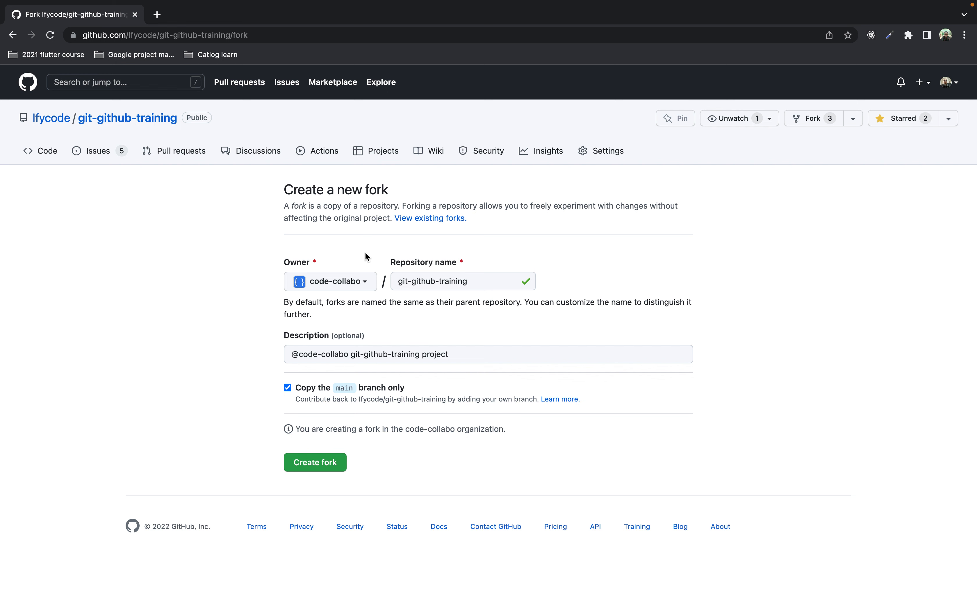
pyautogui.click(354, 283)
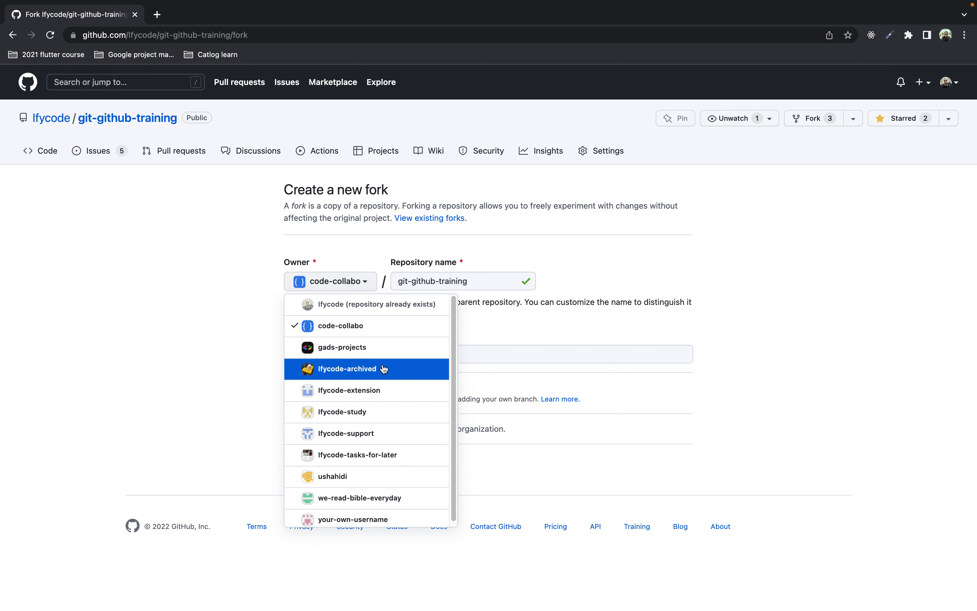
pyautogui.click(372, 516)
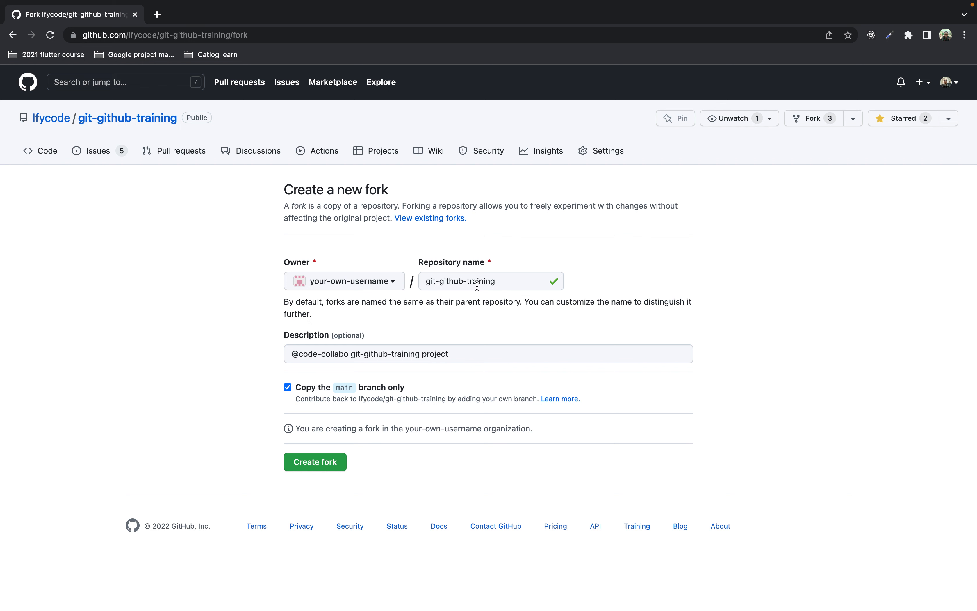
pyautogui.click(513, 280)
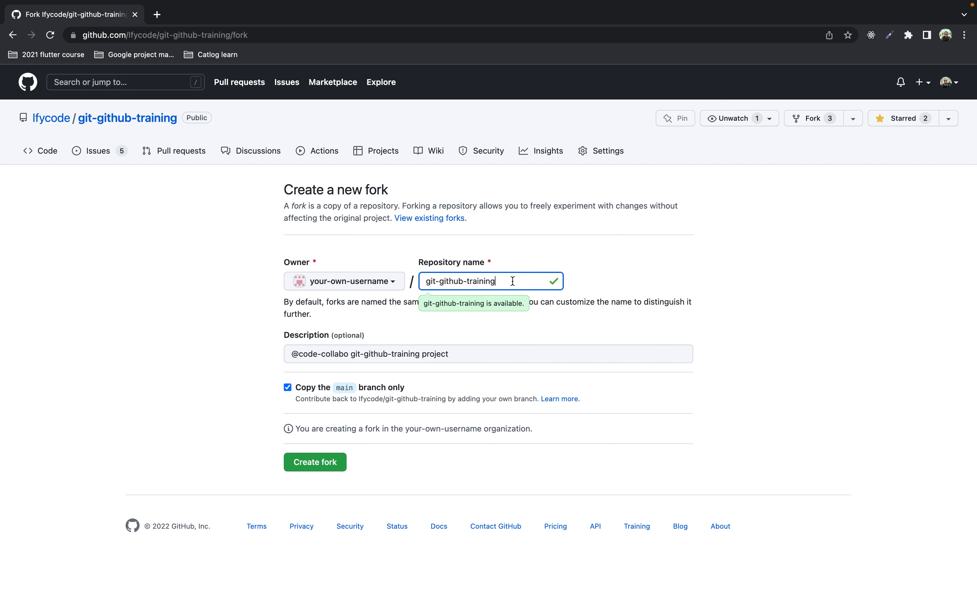
pyautogui.click(646, 275)
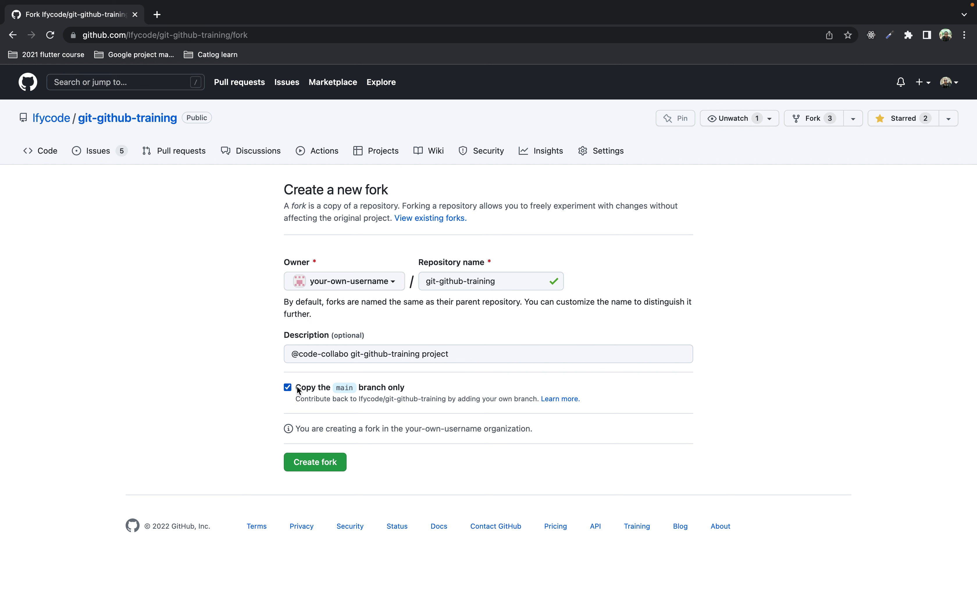
# Turn off copying the main branch only and create the fork with all branches
pyautogui.moveTo(297, 389); pyautogui.dragTo(412, 388)
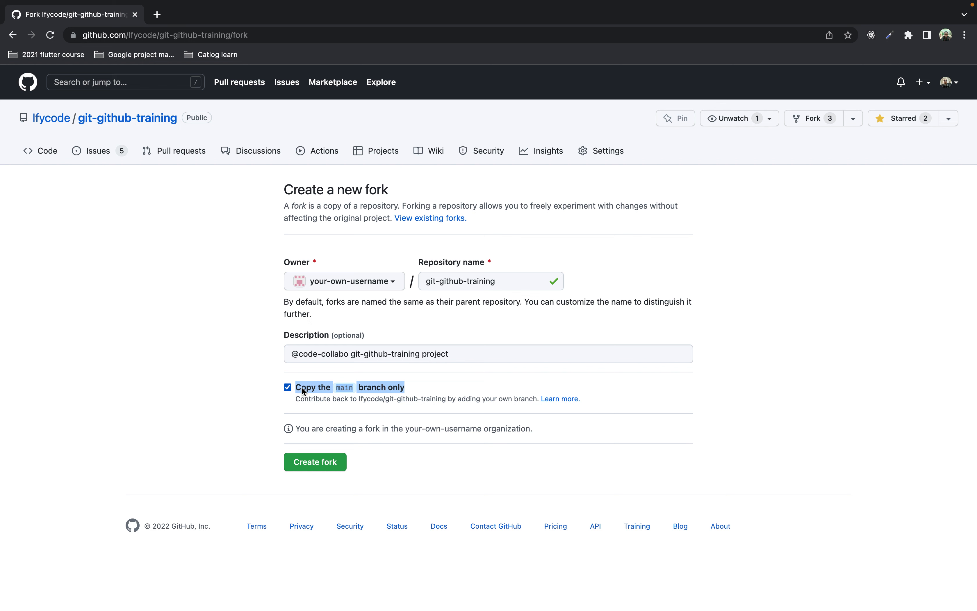
pyautogui.click(288, 388)
pyautogui.click(263, 394)
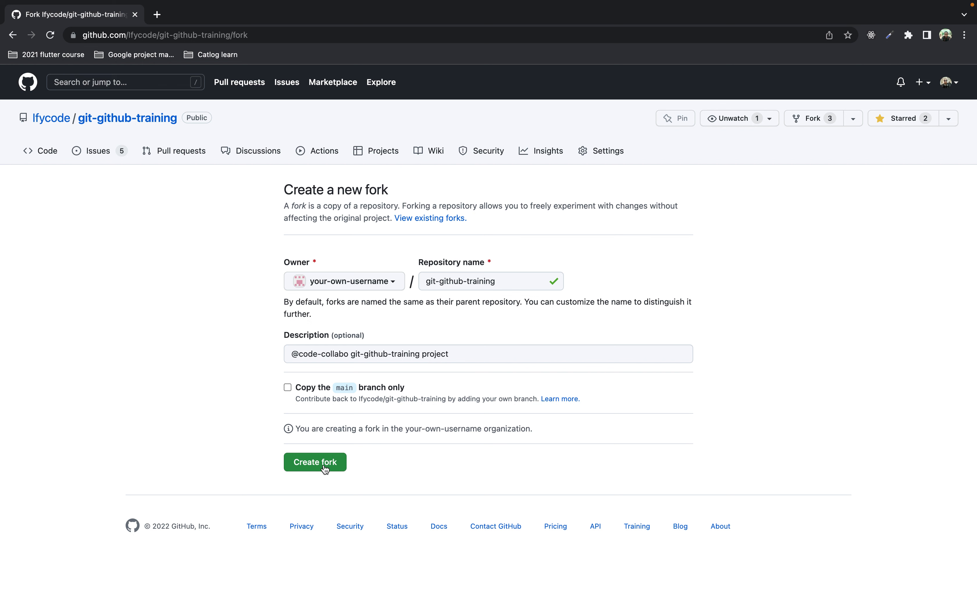
pyautogui.click(319, 468)
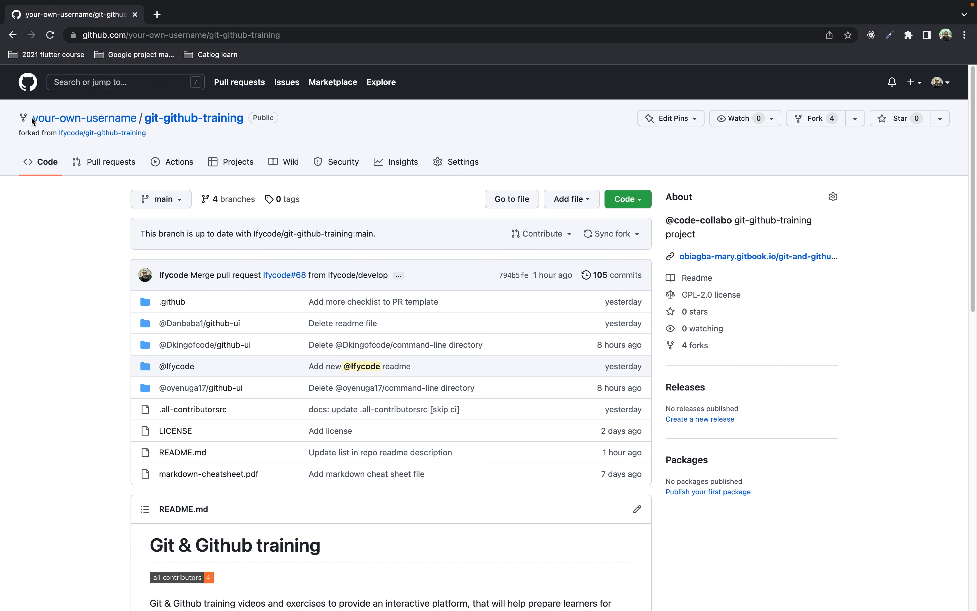
# Examine the new fork's owner name and the line naming the repository it was forked from
pyautogui.moveTo(32, 118); pyautogui.dragTo(136, 120)
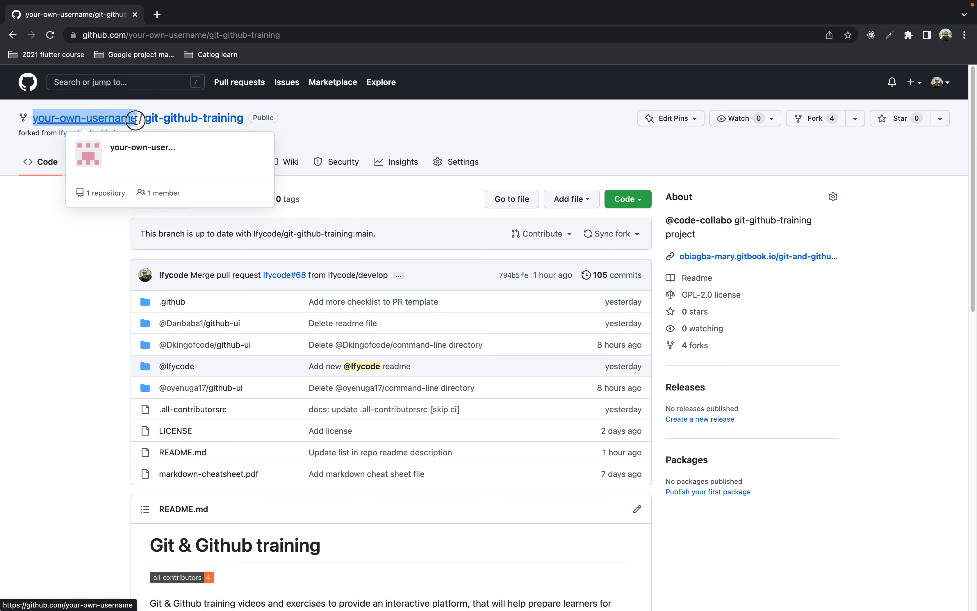
pyautogui.moveTo(136, 119); pyautogui.dragTo(136, 119)
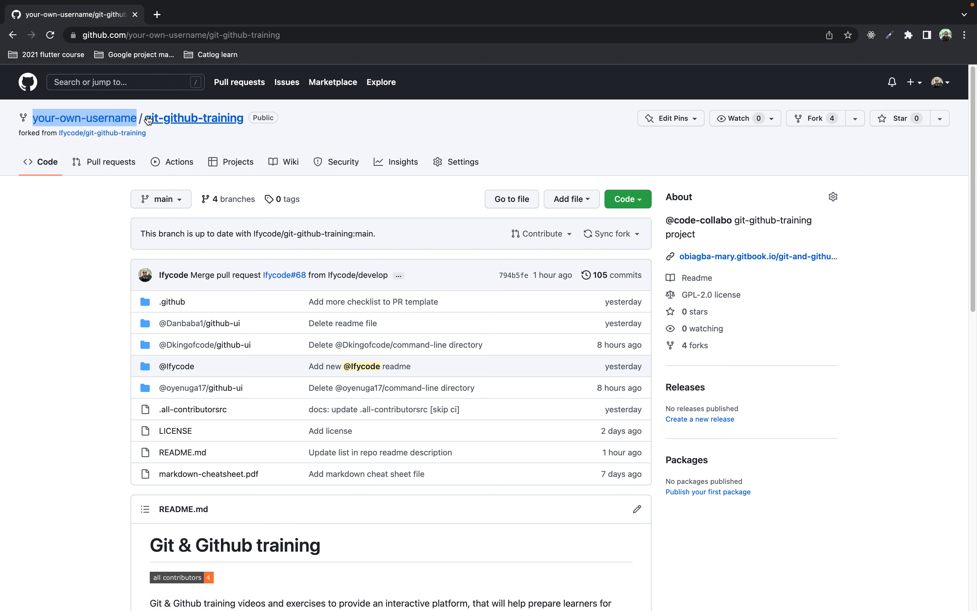
pyautogui.click(21, 135)
pyautogui.moveTo(21, 134); pyautogui.dragTo(135, 146)
pyautogui.moveTo(25, 135); pyautogui.dragTo(18, 135)
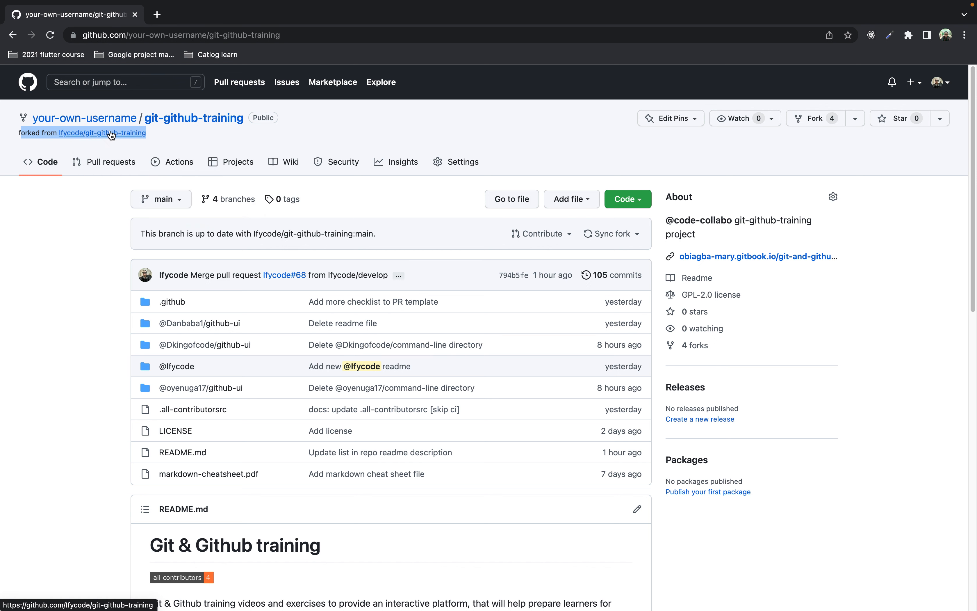
pyautogui.click(185, 138)
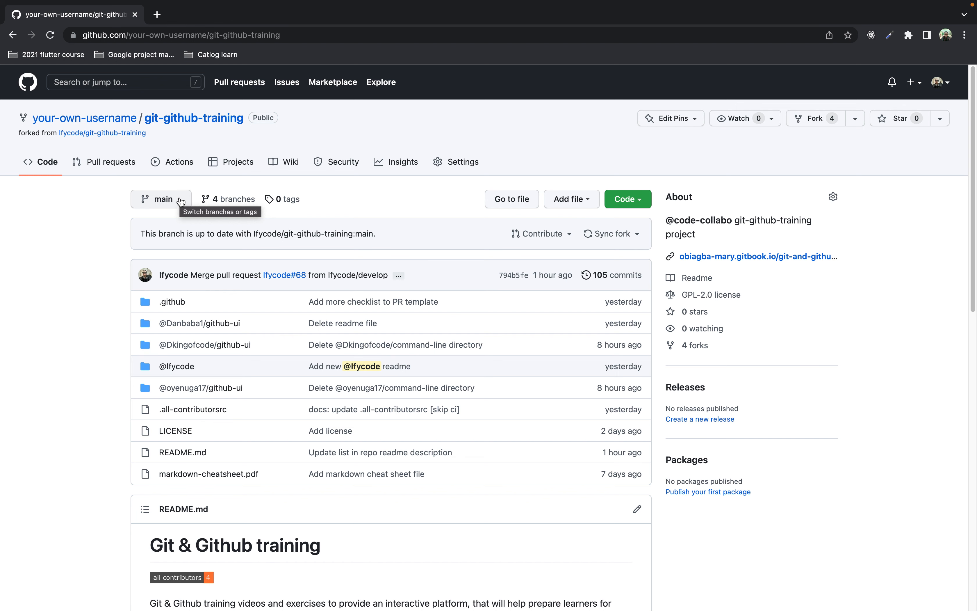
# Switch the fork to the develop branch and check the branch name in the page address
pyautogui.scroll(-1, 116, 212)
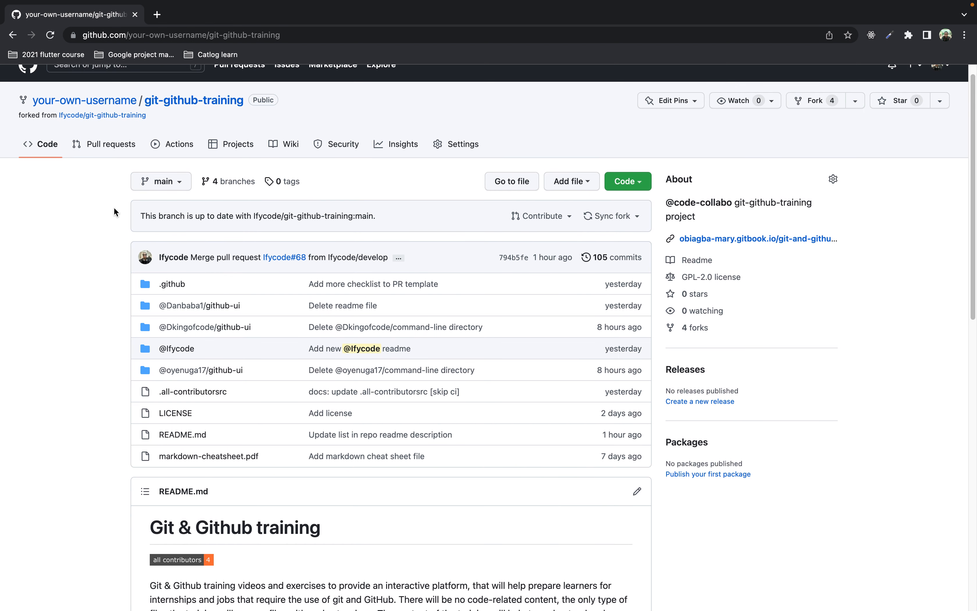
pyautogui.scroll(1, 114, 208)
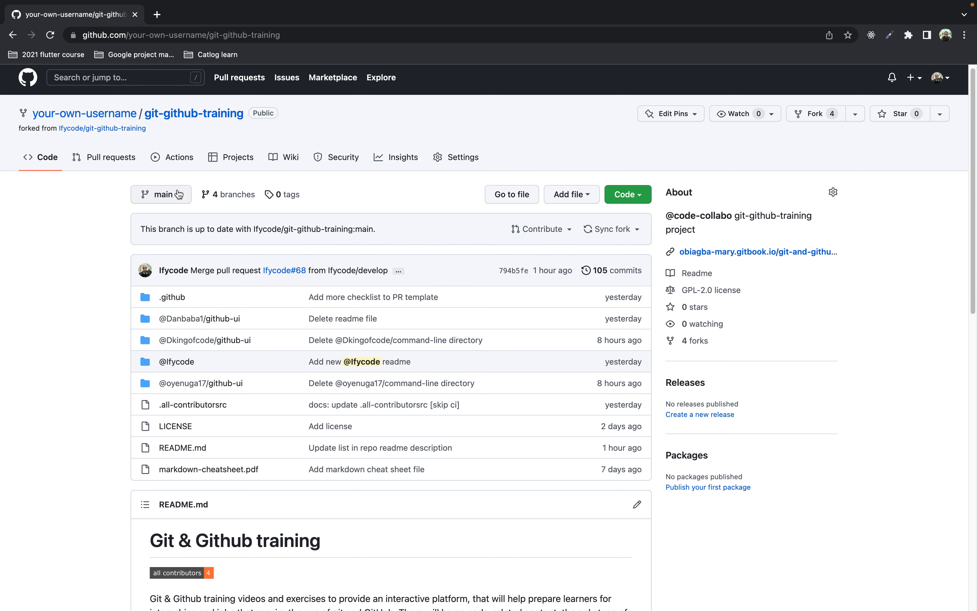
pyautogui.scroll(1, 179, 195)
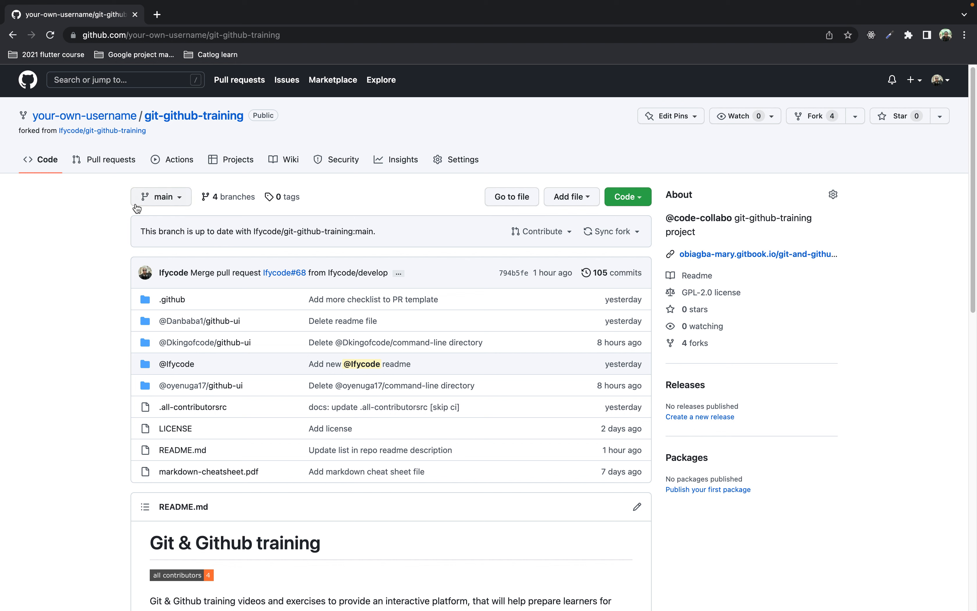
pyautogui.click(180, 199)
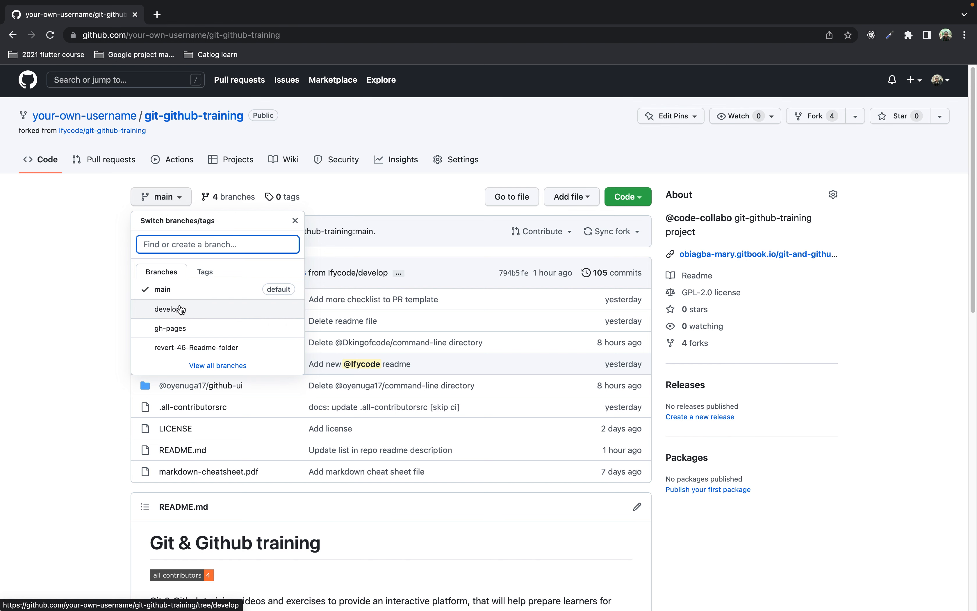
pyautogui.click(168, 311)
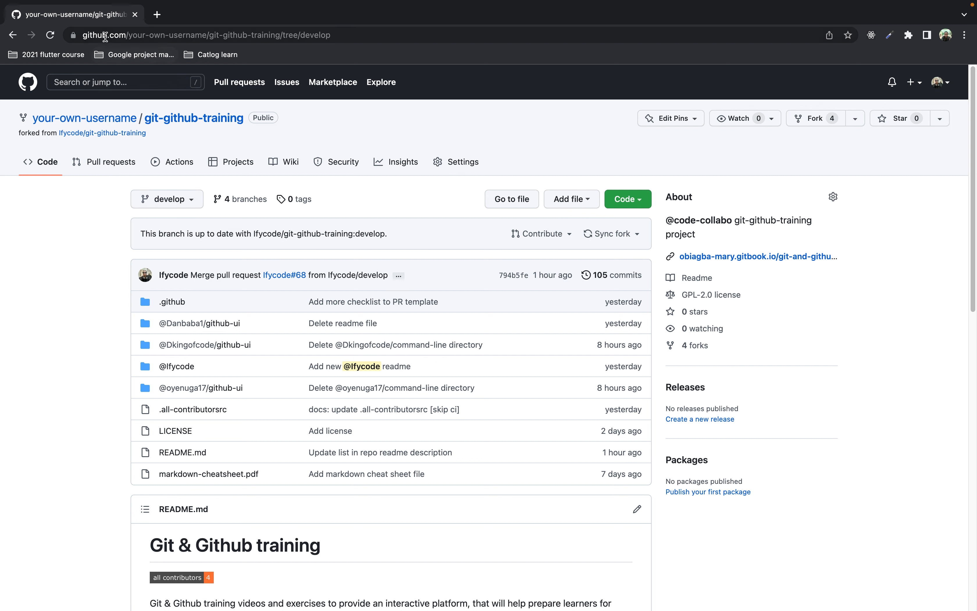
pyautogui.click(301, 38)
pyautogui.click(302, 37)
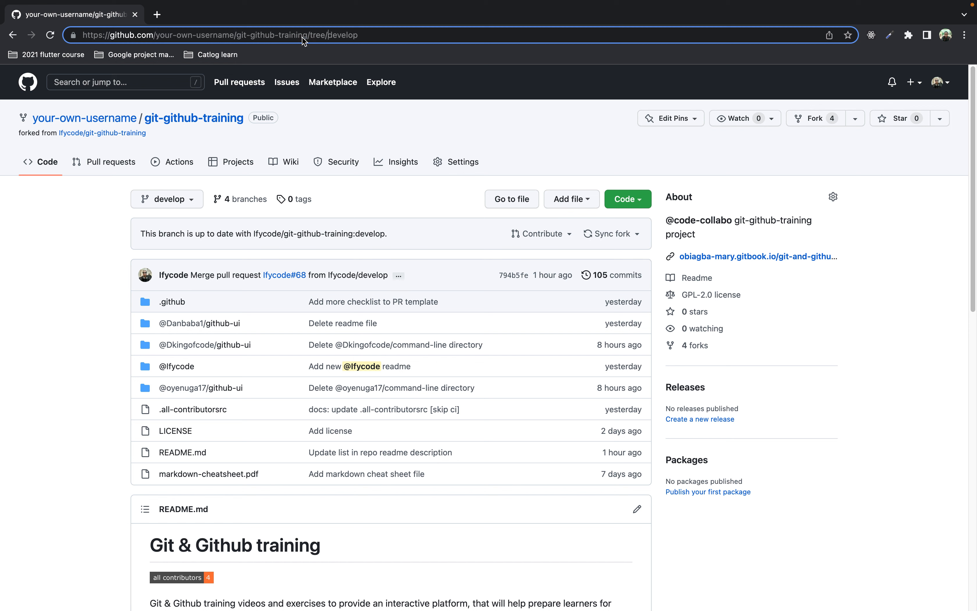
pyautogui.moveTo(327, 36); pyautogui.dragTo(362, 36)
pyautogui.click(111, 224)
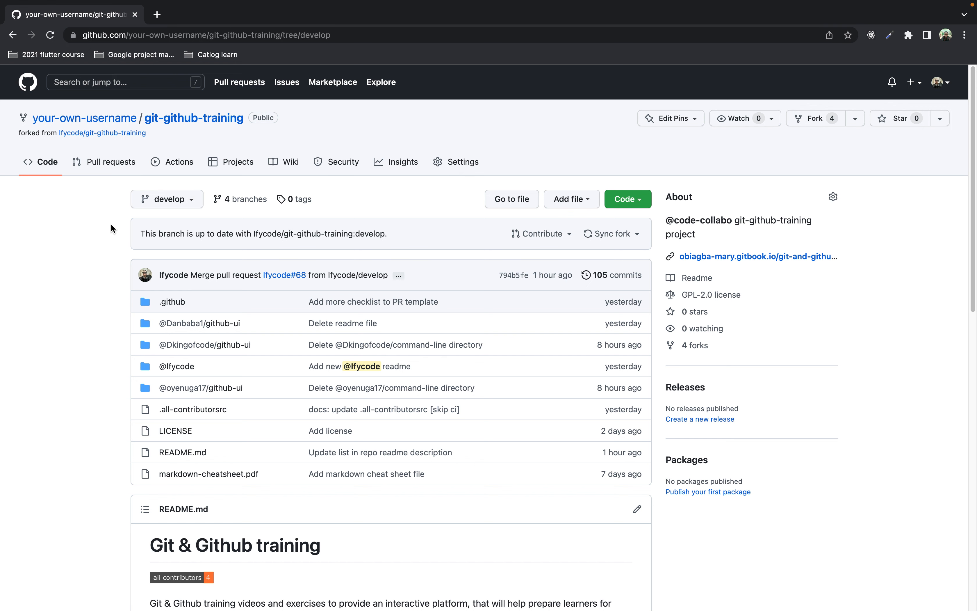
# Switch the fork to the gh-pages branch and highlight /gh-pages in the page address
pyautogui.click(181, 200)
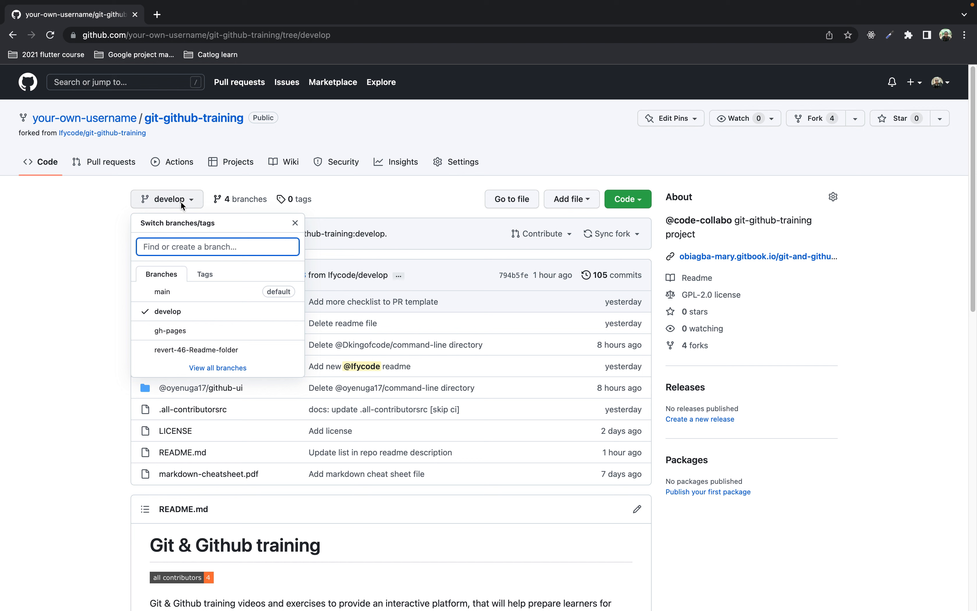
pyautogui.click(179, 332)
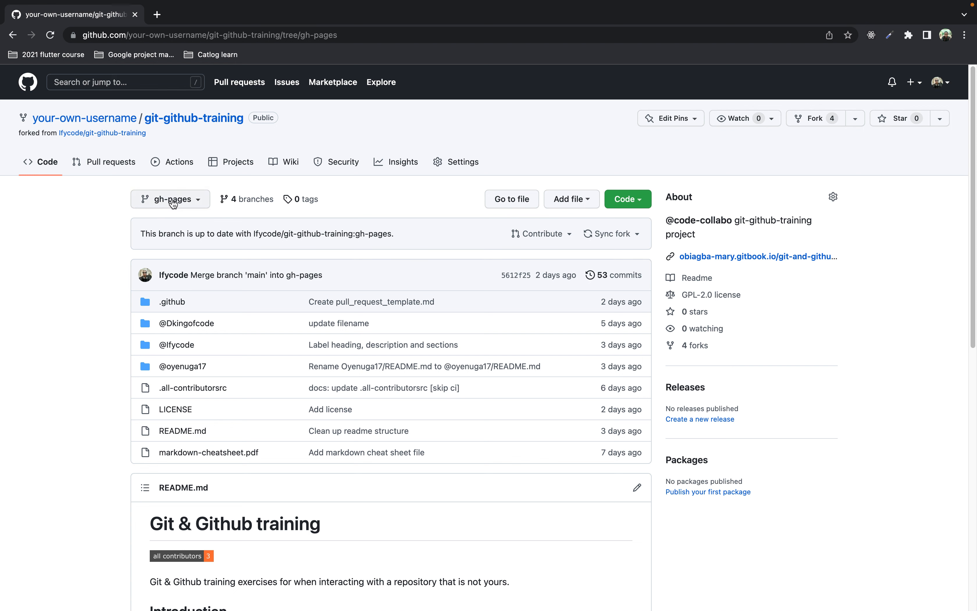
pyautogui.click(302, 39)
pyautogui.click(309, 35)
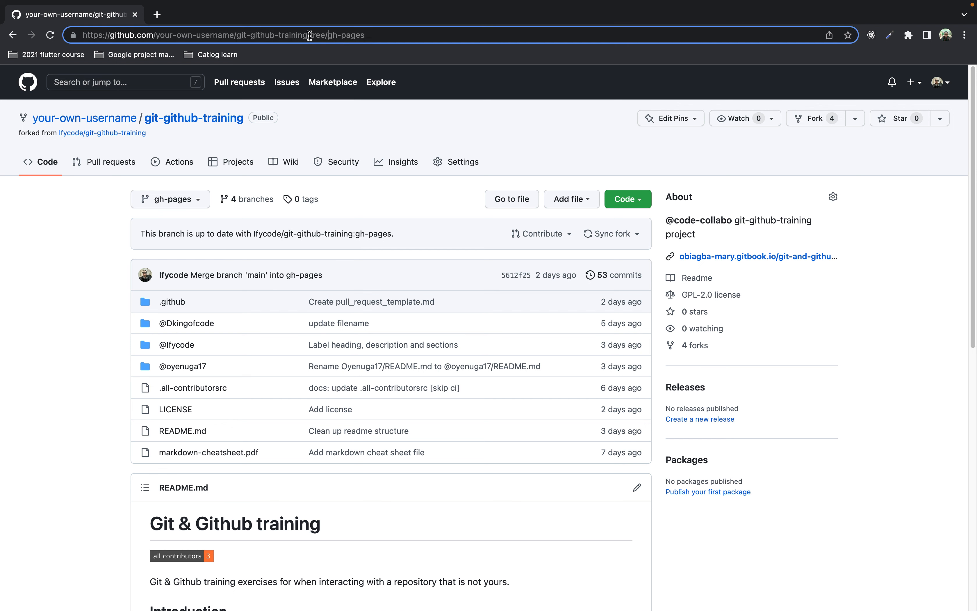
pyautogui.moveTo(325, 35); pyautogui.dragTo(366, 37)
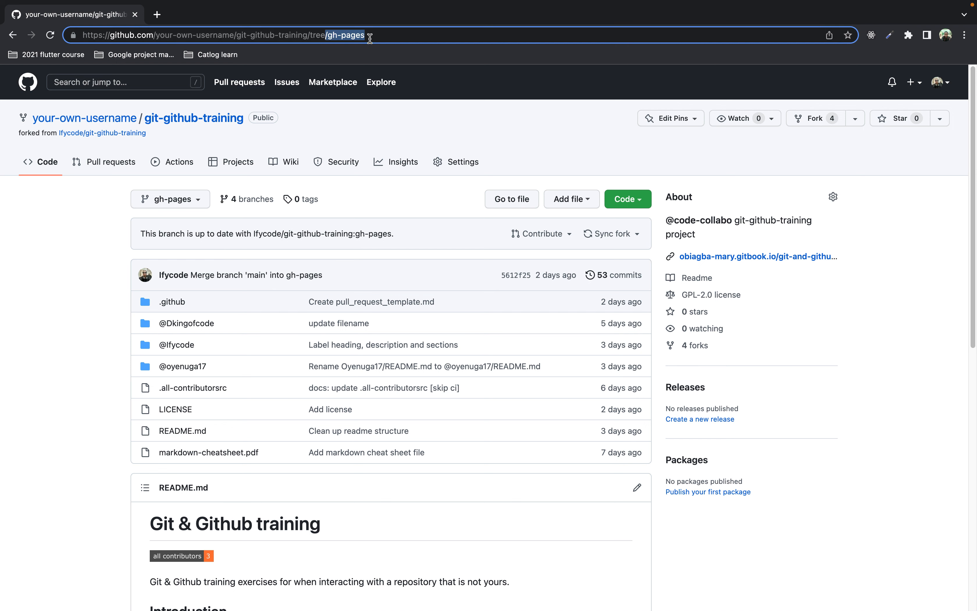
pyautogui.click(126, 185)
# Switch the fork back to the main branch and load its address with tree/main removed
pyautogui.click(159, 199)
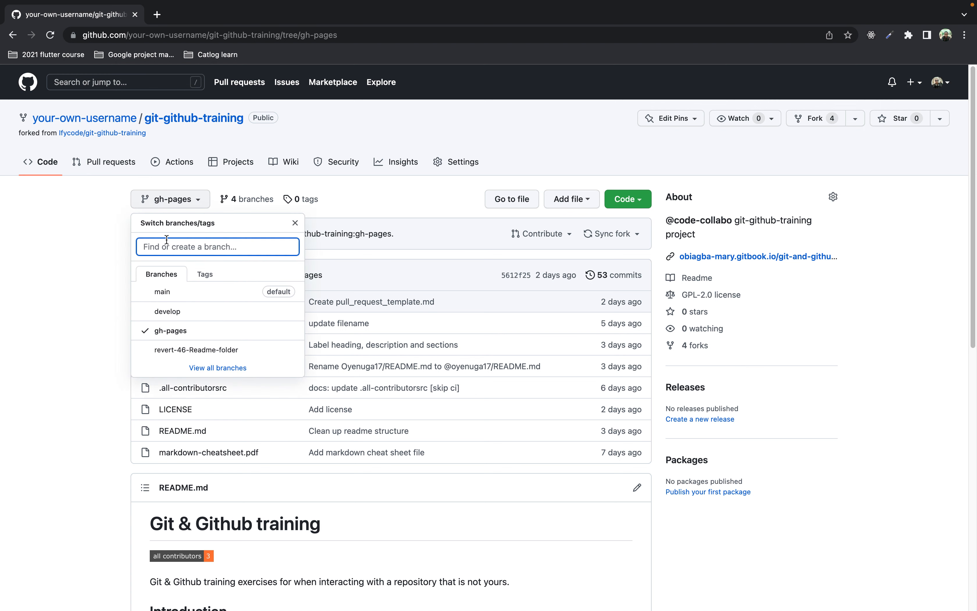
pyautogui.click(164, 291)
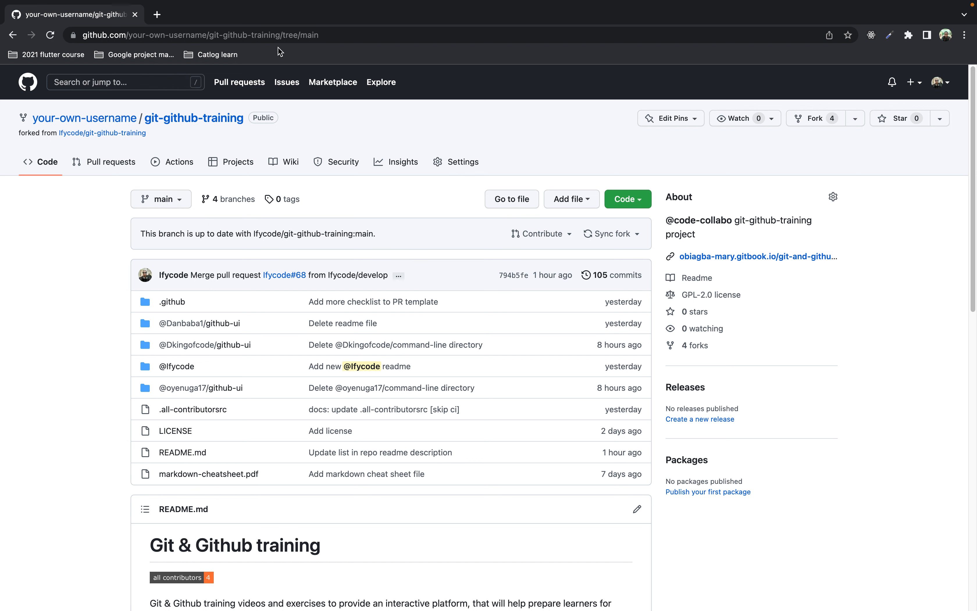
pyautogui.click(303, 36)
pyautogui.click(323, 37)
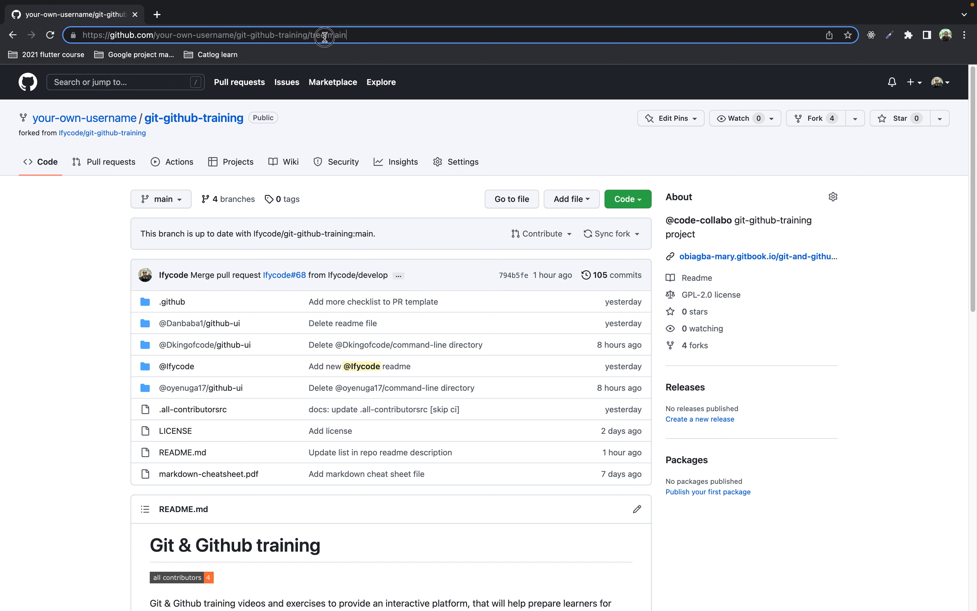
pyautogui.moveTo(353, 38); pyautogui.dragTo(310, 37)
pyautogui.moveTo(310, 37); pyautogui.dragTo(310, 37)
pyautogui.press('BackSpace')
pyautogui.press('BackSpace')
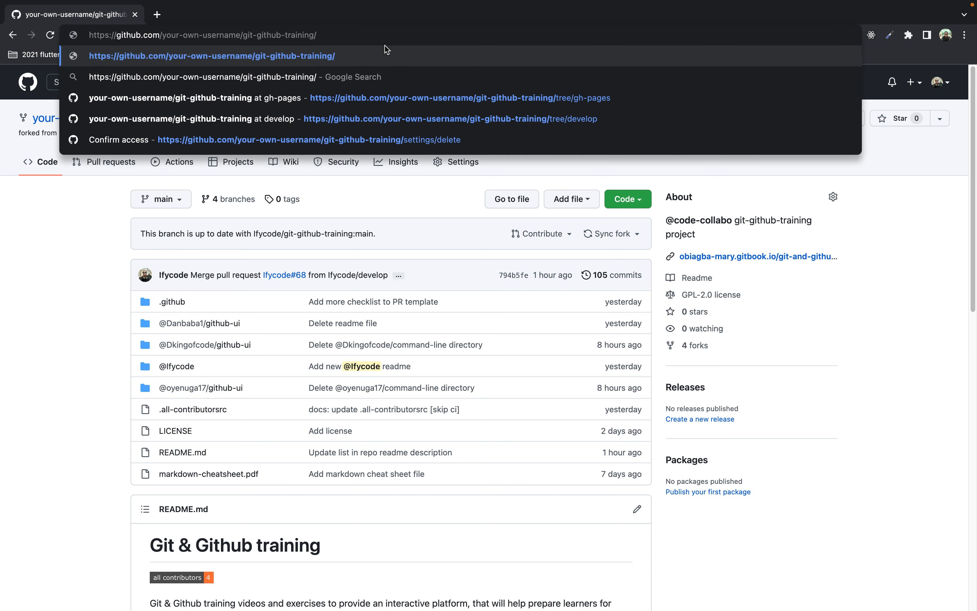
pyautogui.press('Return')
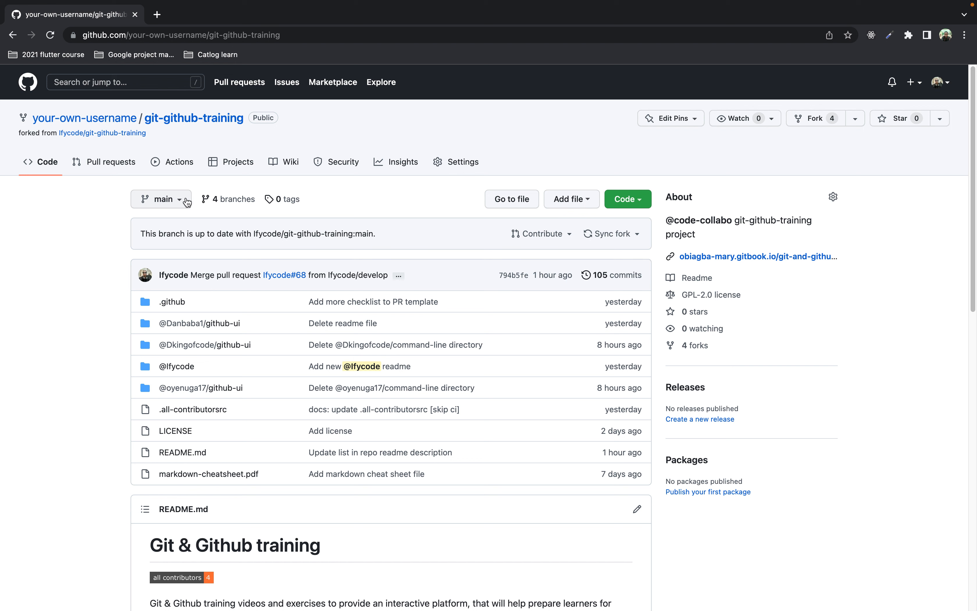
# Review the fork's list of branches and close it without switching
pyautogui.click(173, 199)
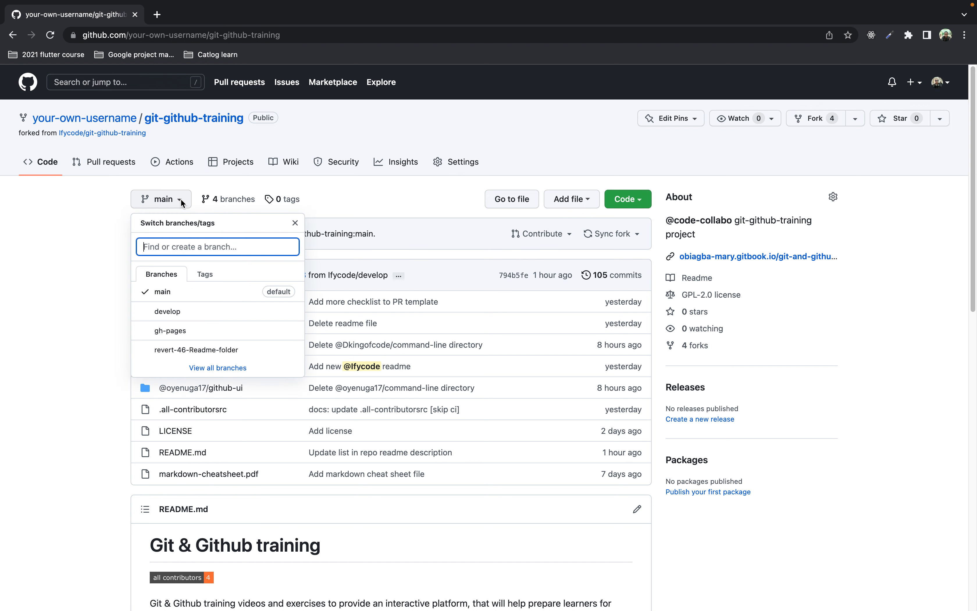
pyautogui.click(104, 202)
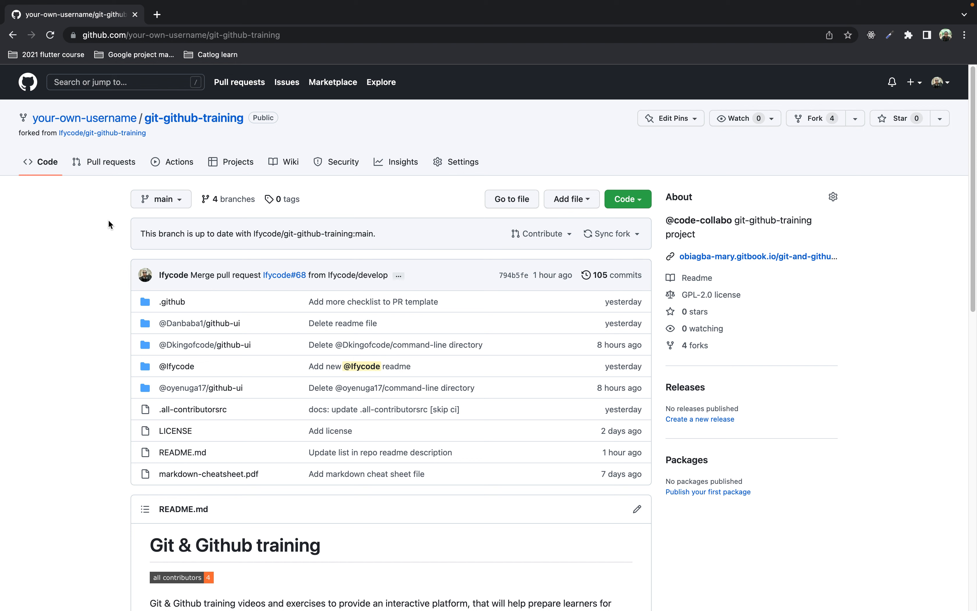